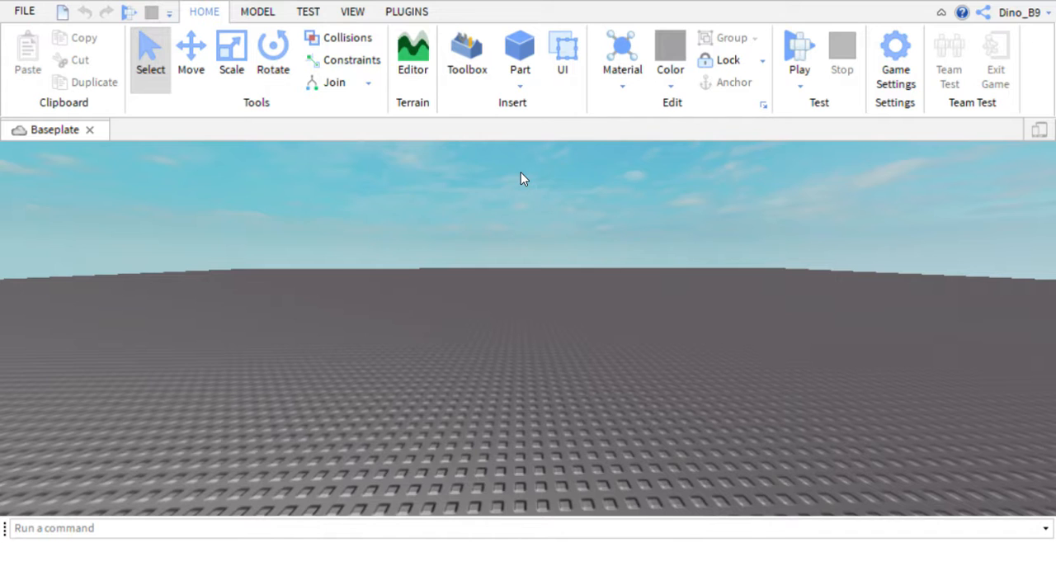
Insert the Animation GUI model from My Models in the Toolbox and close the Toolbox.
click(261, 12)
click(226, 13)
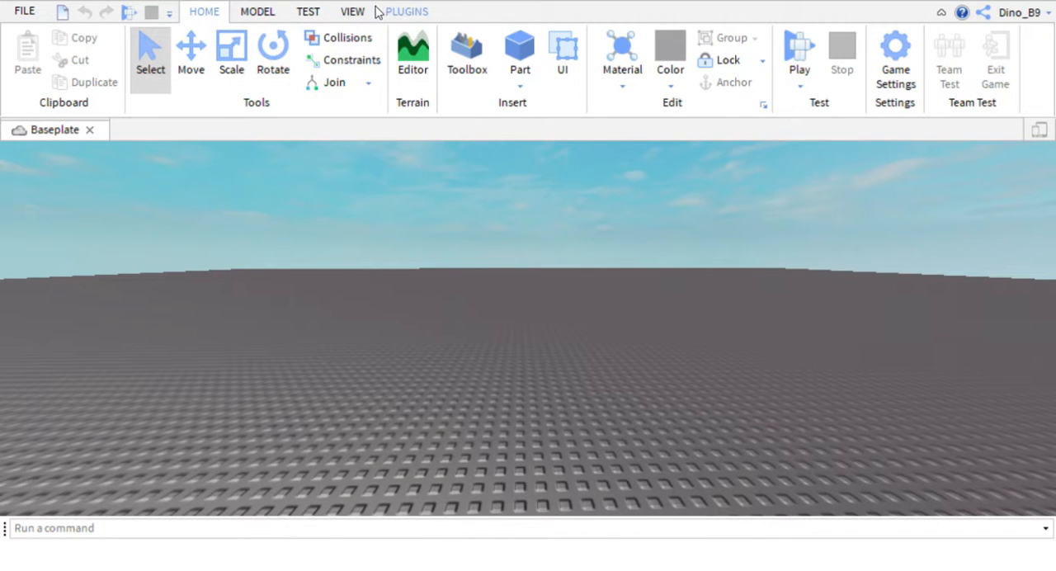
click(467, 55)
click(843, 165)
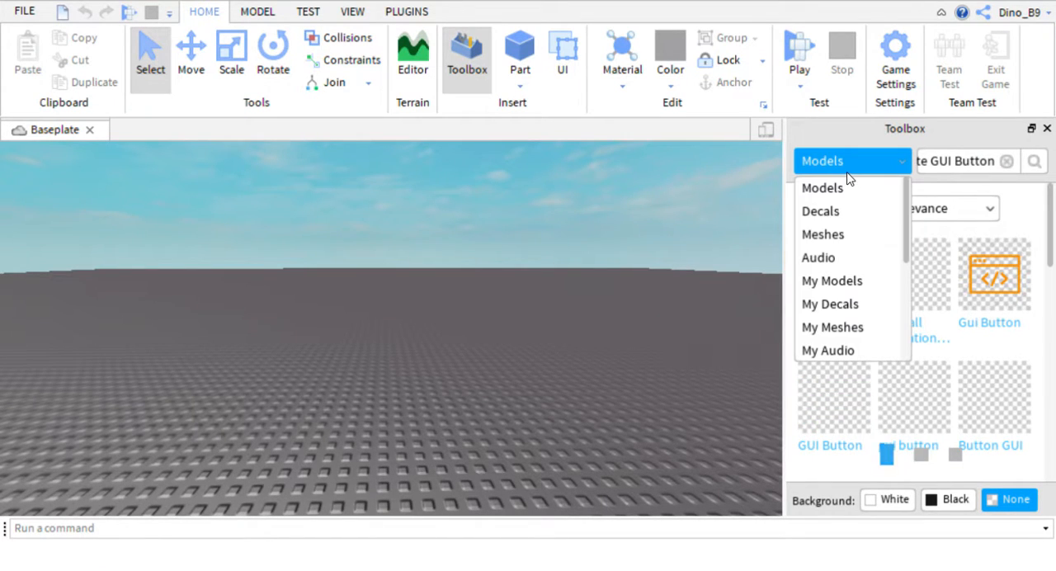
click(828, 279)
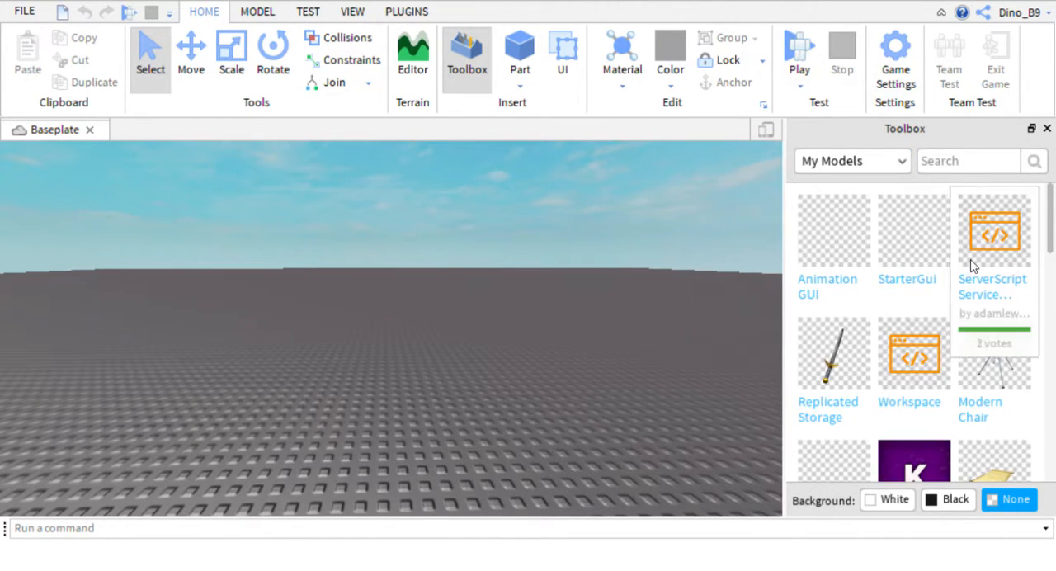
click(834, 239)
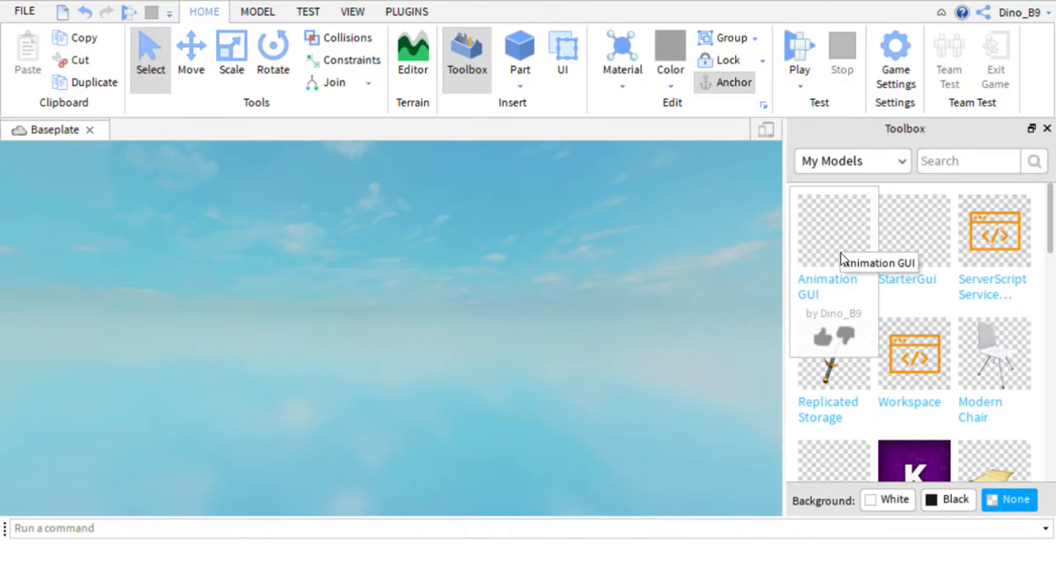
right_drag(709, 257, 706, 264)
scroll(705, 263, down, 5)
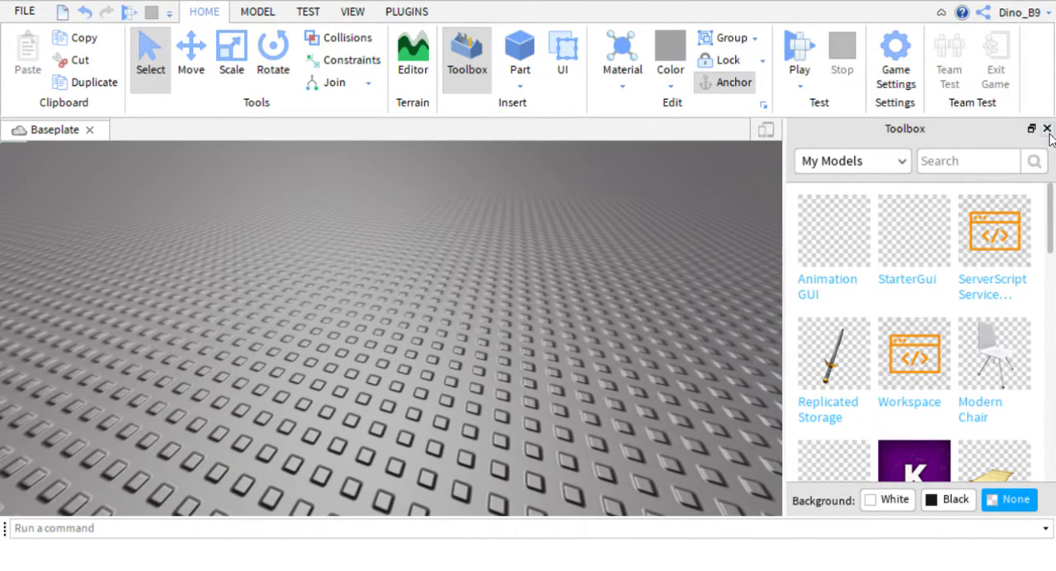
click(1046, 130)
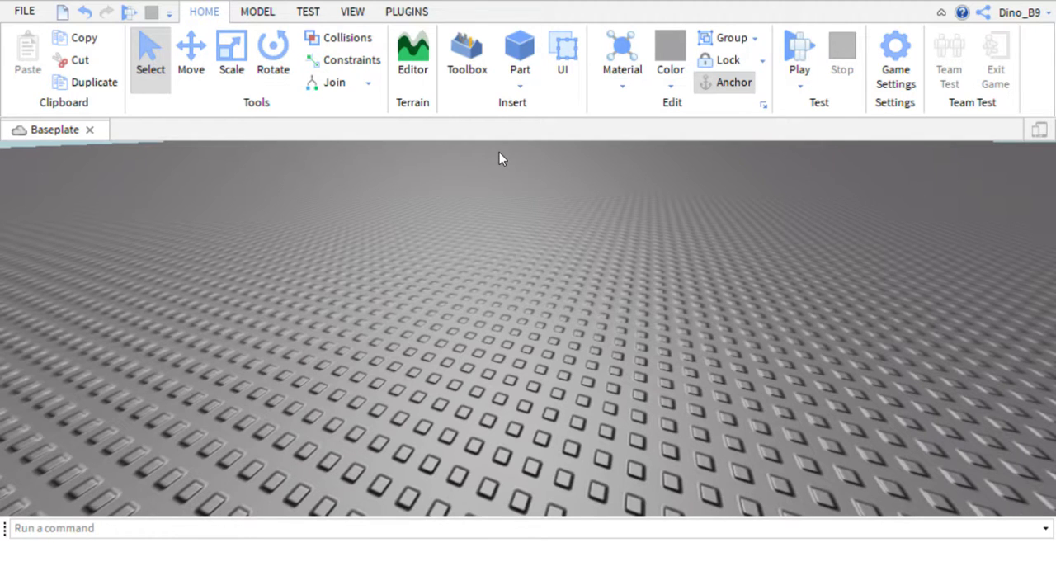
Show the Explorer and move AnimationGui from Workspace into StarterGui.
click(352, 13)
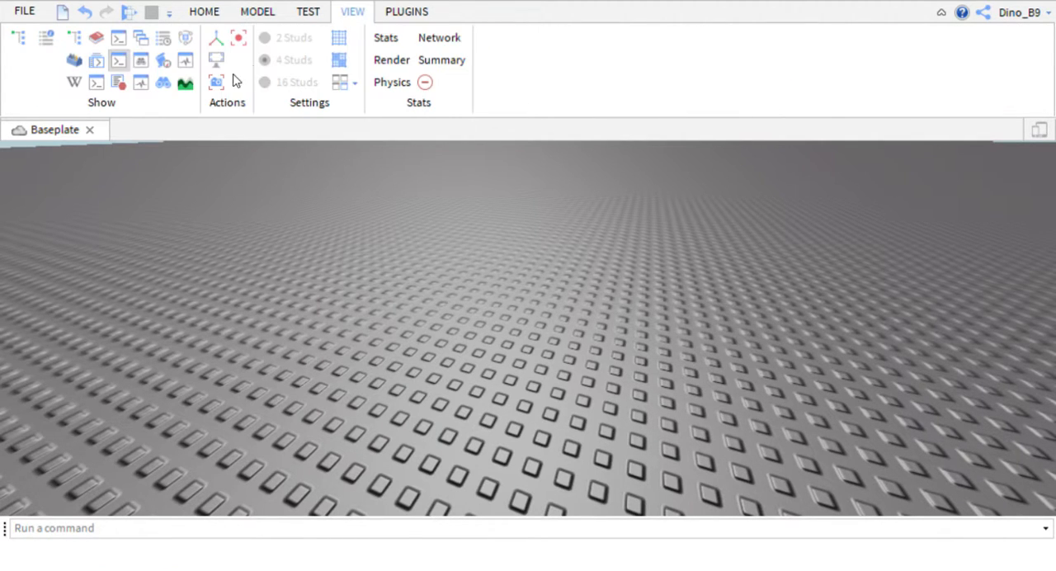
click(18, 39)
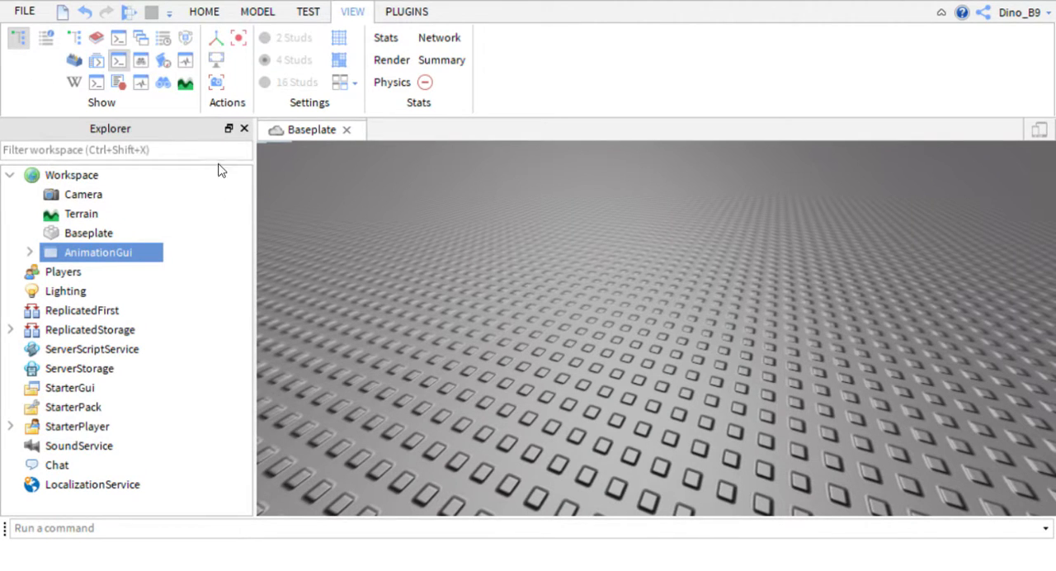
mouse_move(83, 262)
drag(89, 268, 88, 398)
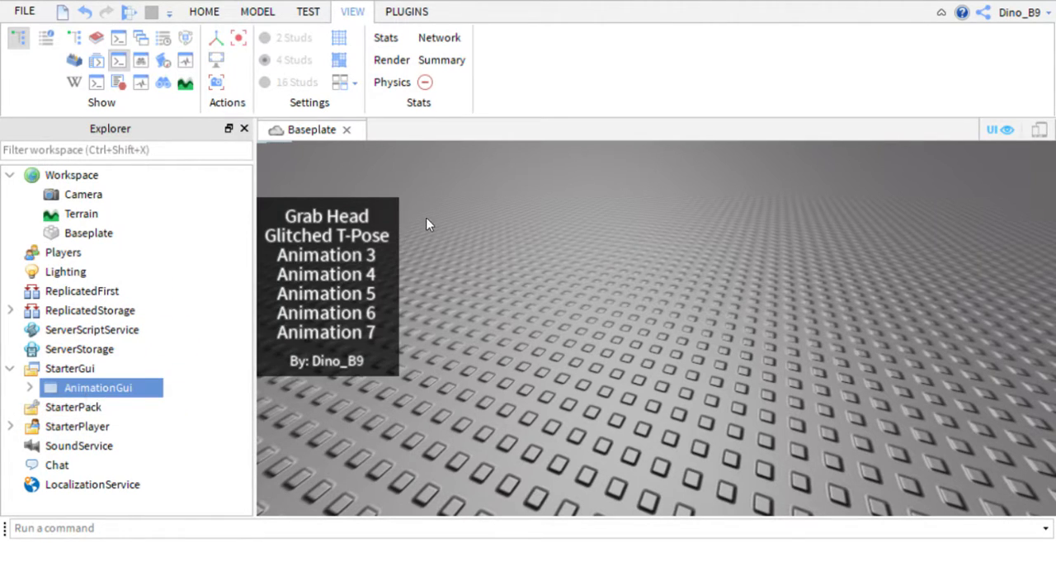
click(546, 225)
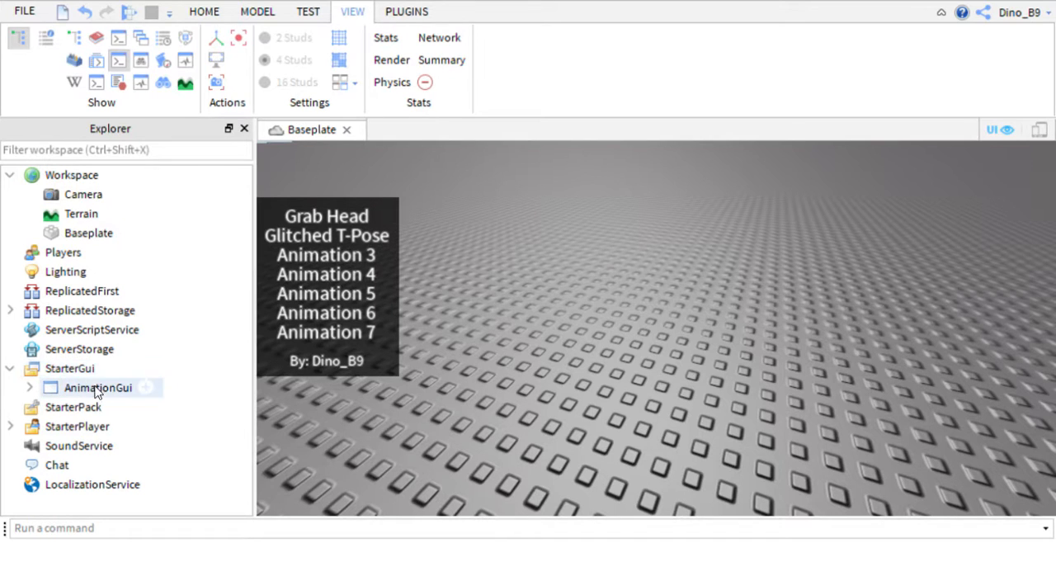
click(31, 388)
click(31, 388)
click(30, 388)
click(30, 388)
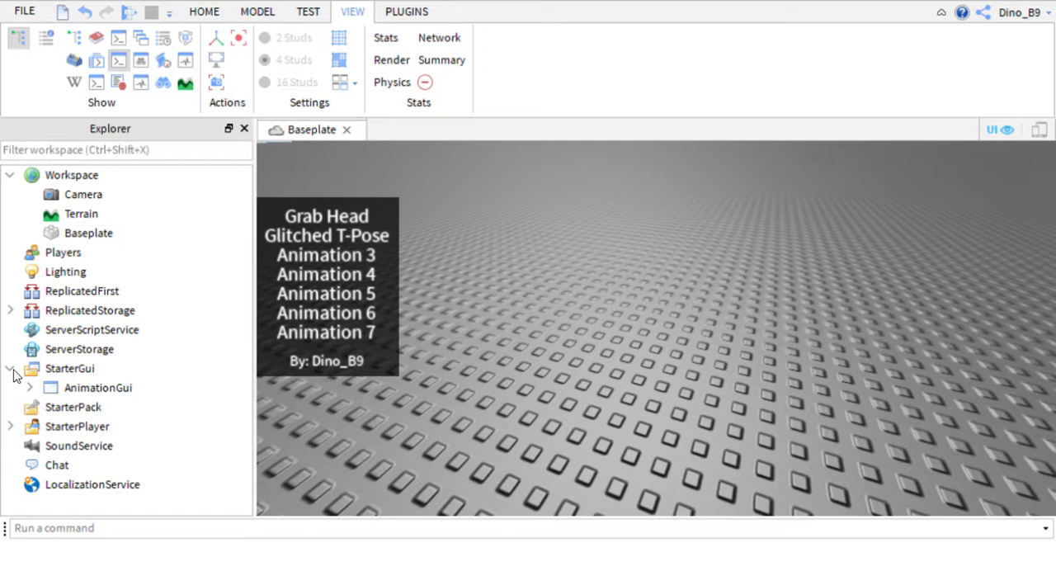
click(11, 369)
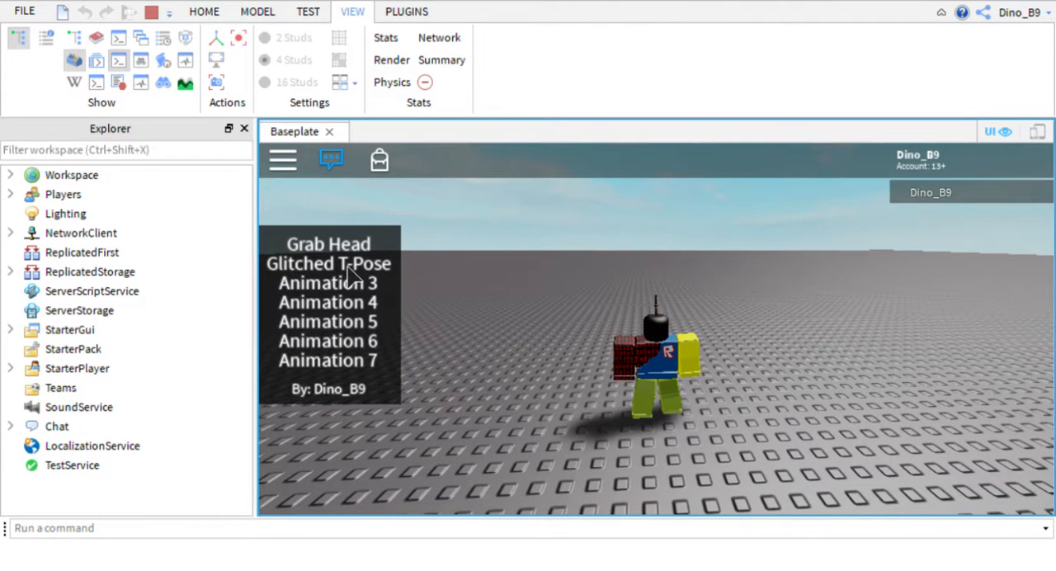
Try the Grab Head and Glitched T-Pose animations in the playtest and stop it.
click(334, 245)
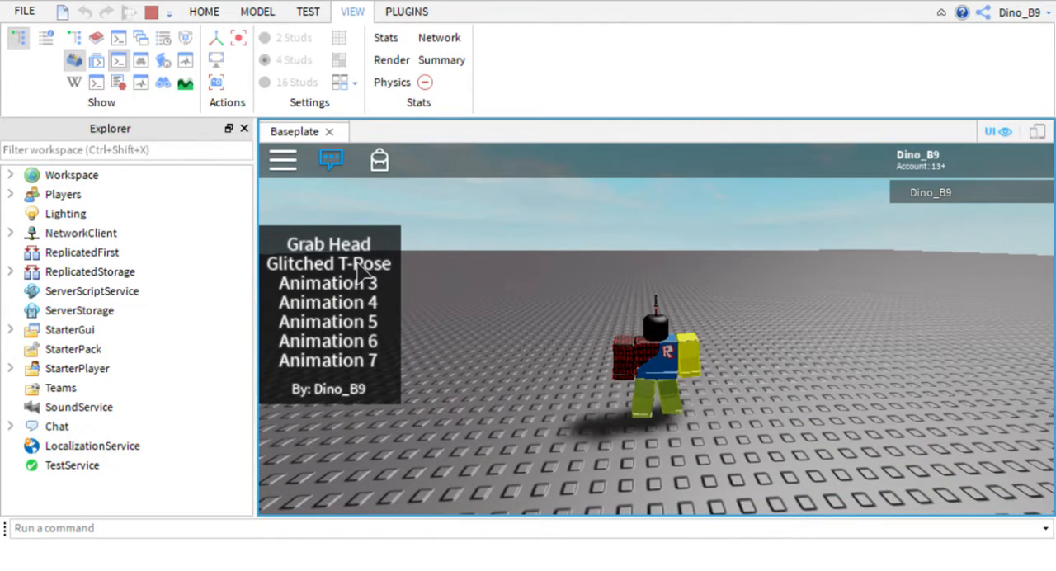
click(360, 265)
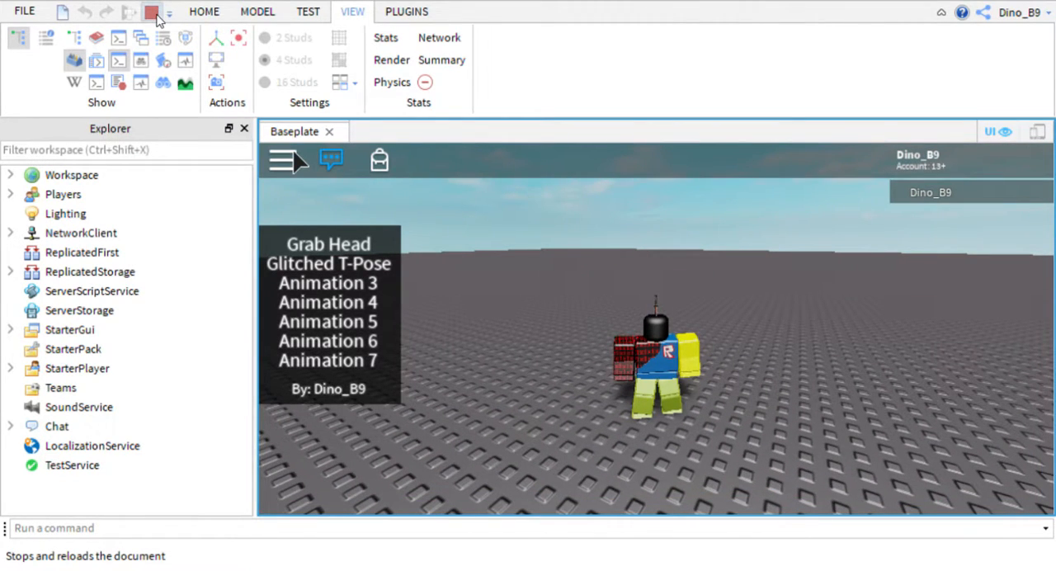
click(151, 13)
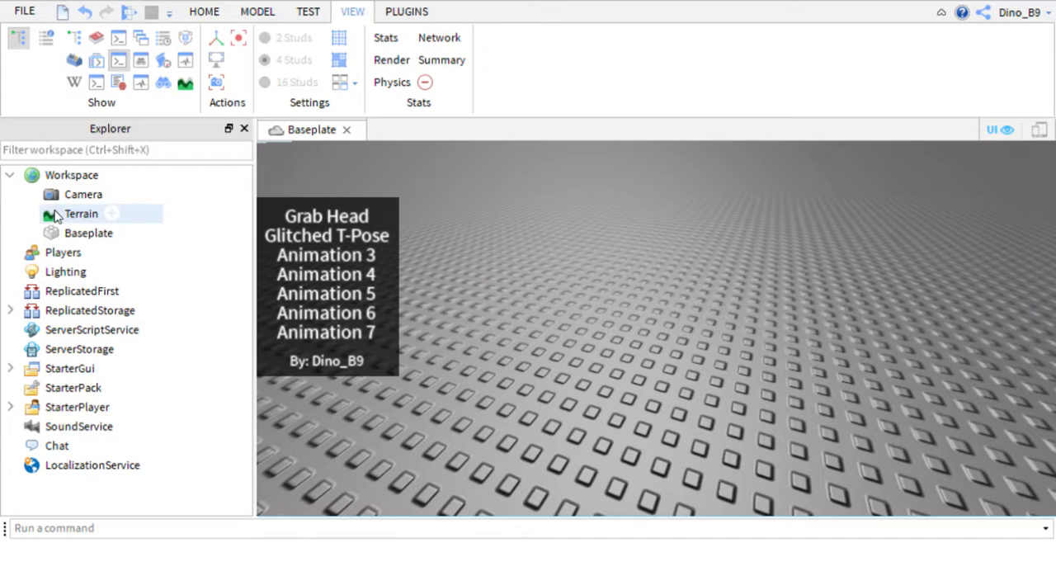
Expand StarterGui down to Button2 in the Animations frame and select its AnimID value.
click(11, 369)
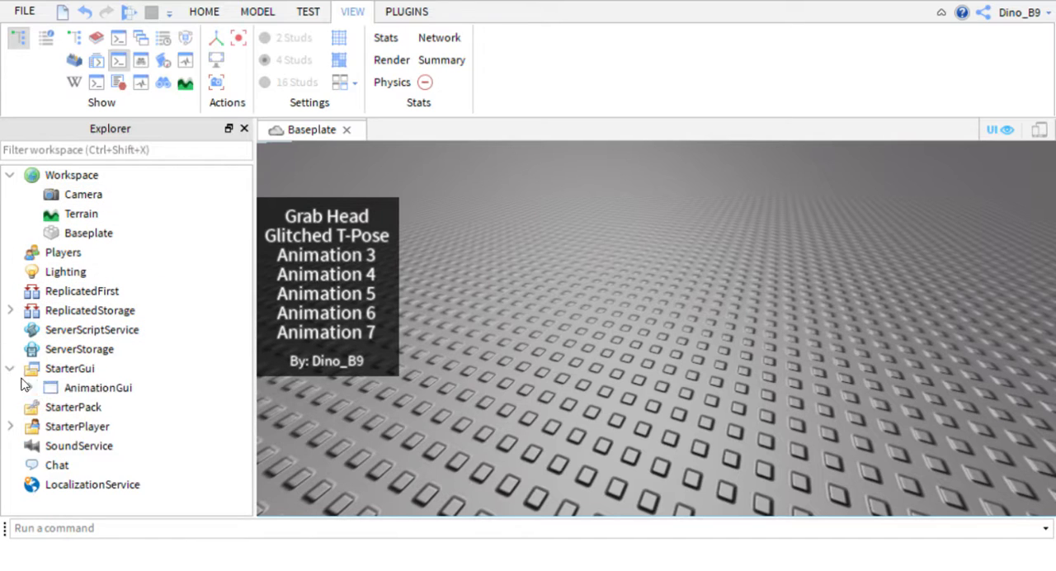
click(28, 387)
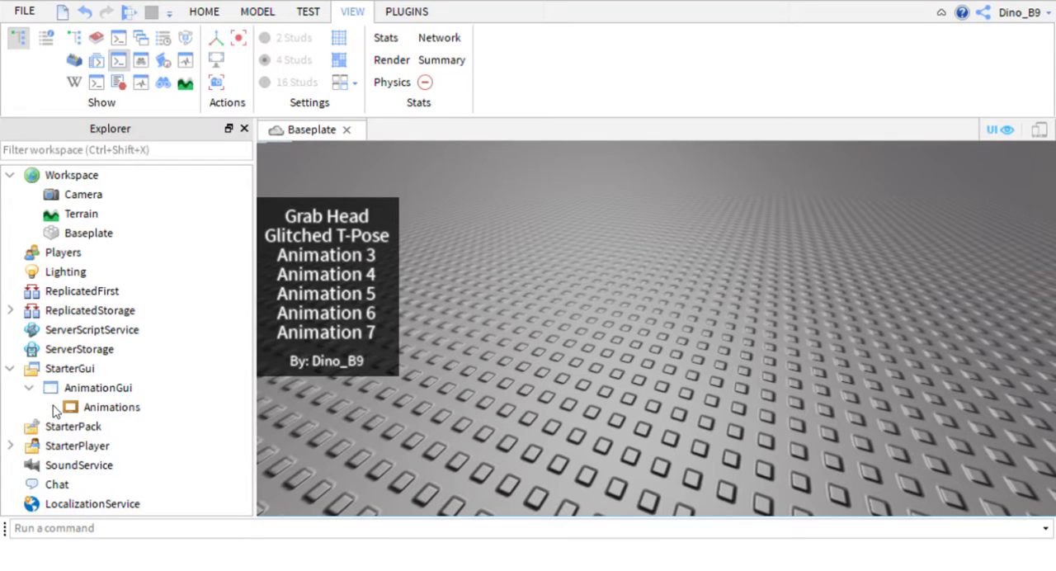
click(50, 408)
scroll(246, 387, down, 1)
scroll(246, 387, down, 7)
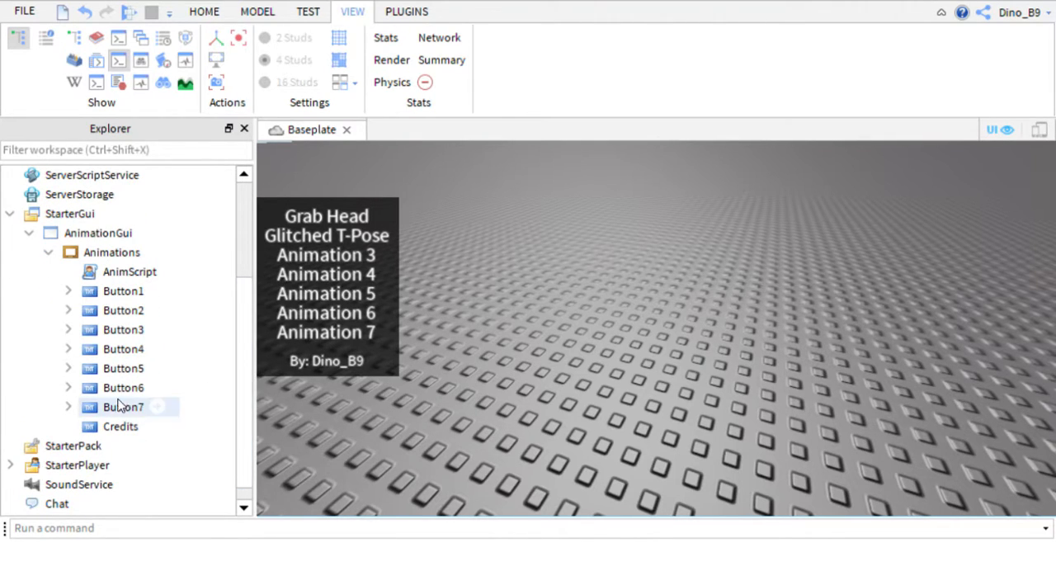
click(70, 311)
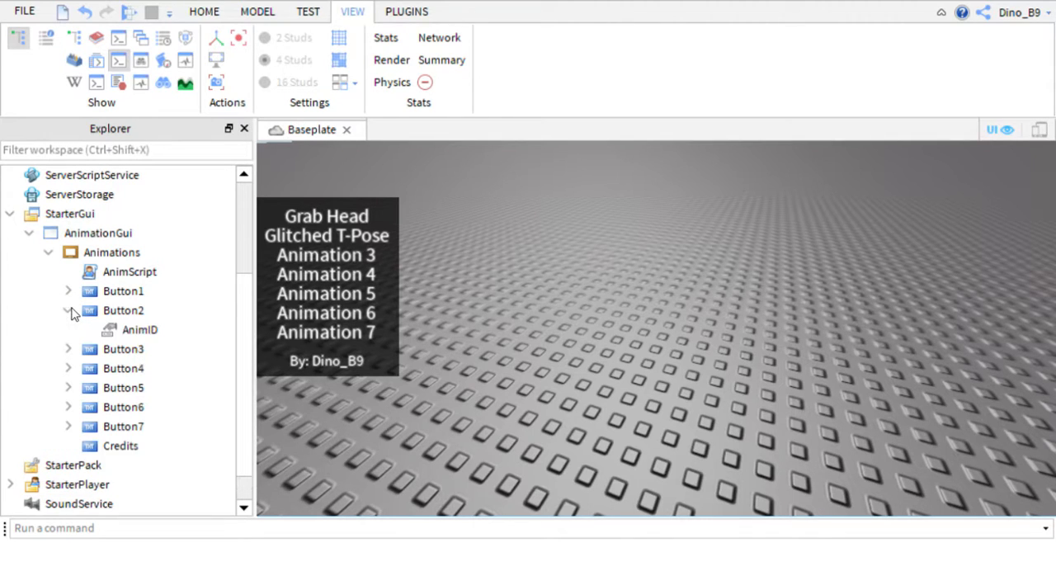
click(138, 331)
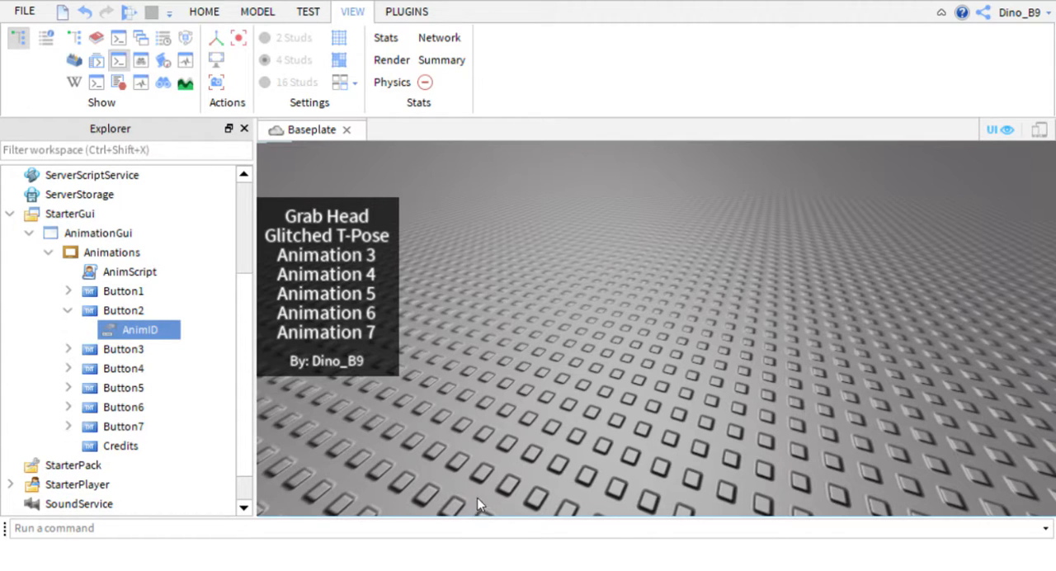
Show the Properties window and reselect the AnimID value under Button2.
mouse_move(104, 339)
click(46, 39)
click(607, 286)
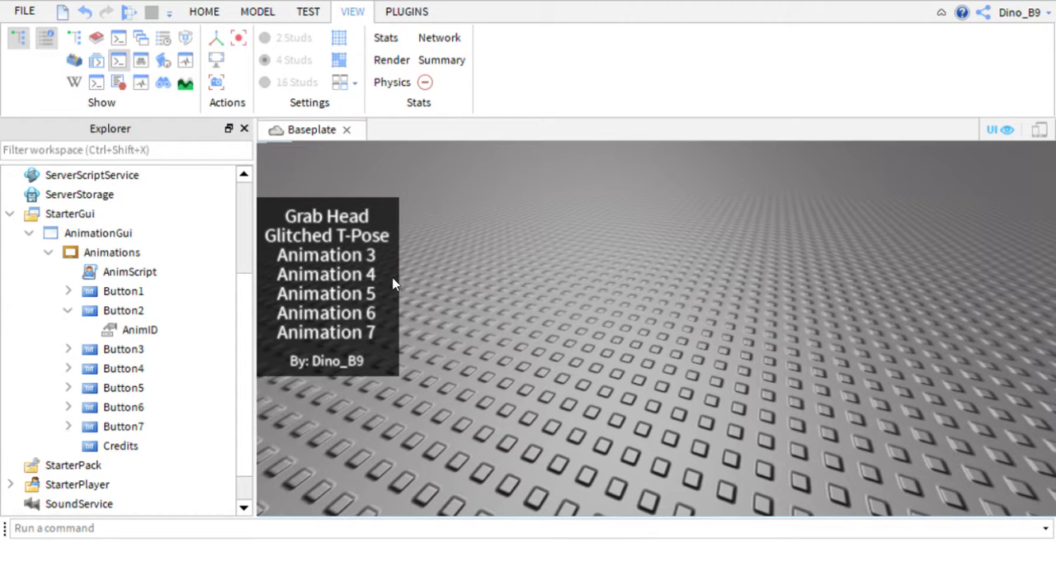
click(116, 329)
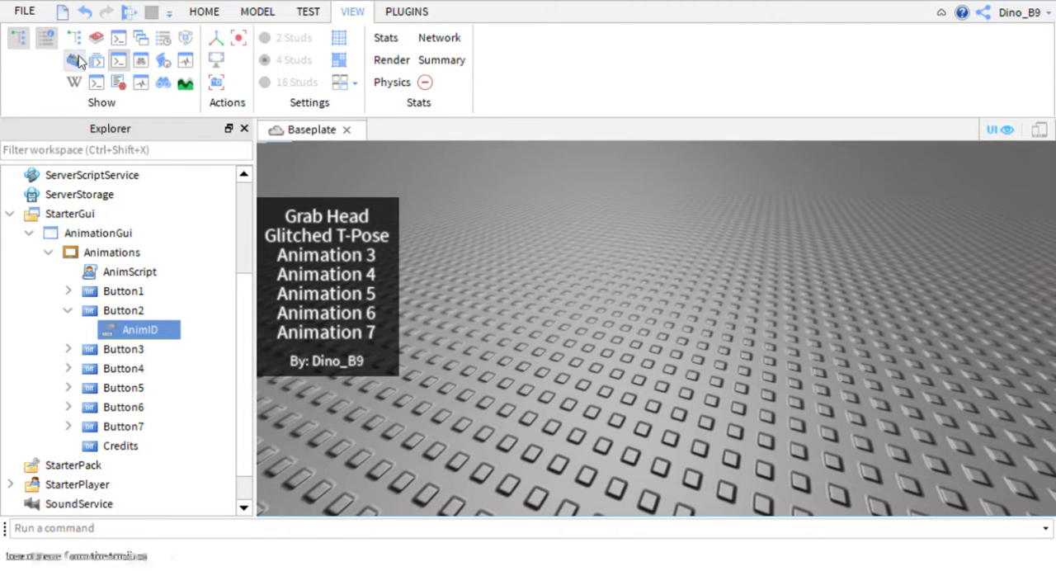
click(85, 12)
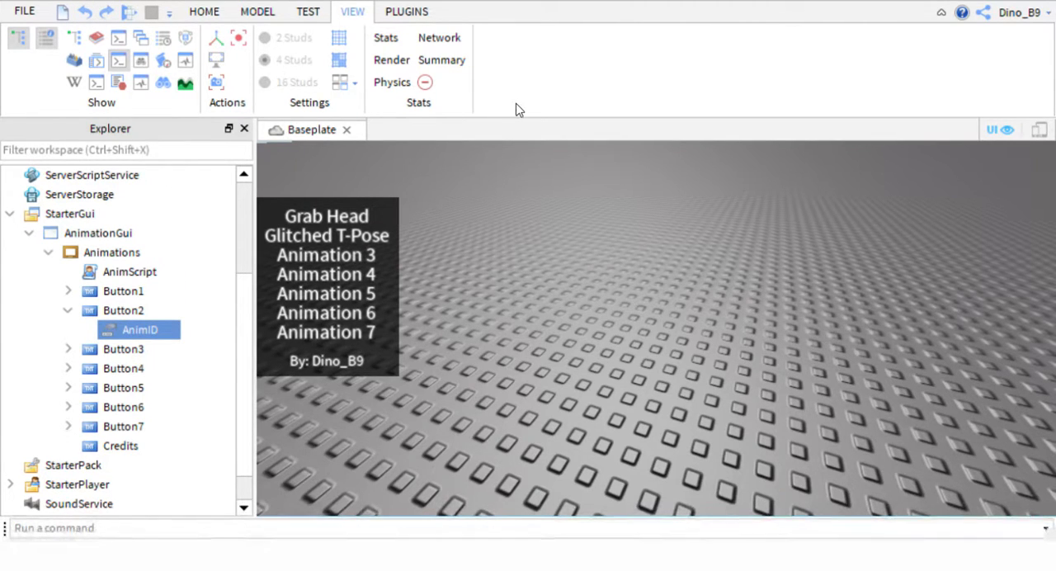
Set the text of Button3 to "Horrible Floss" and close its properties.
click(92, 353)
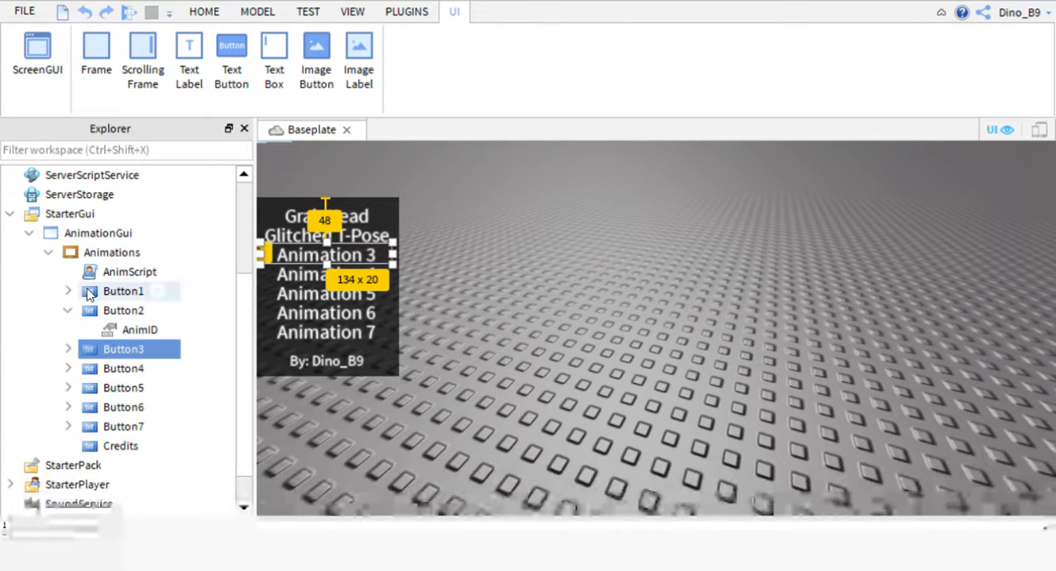
click(354, 11)
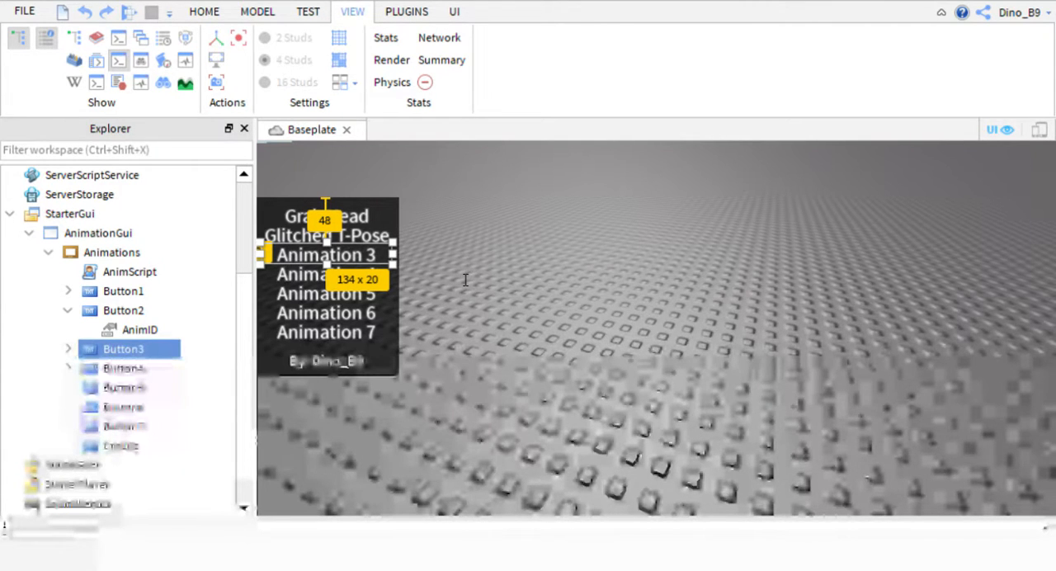
key(Return)
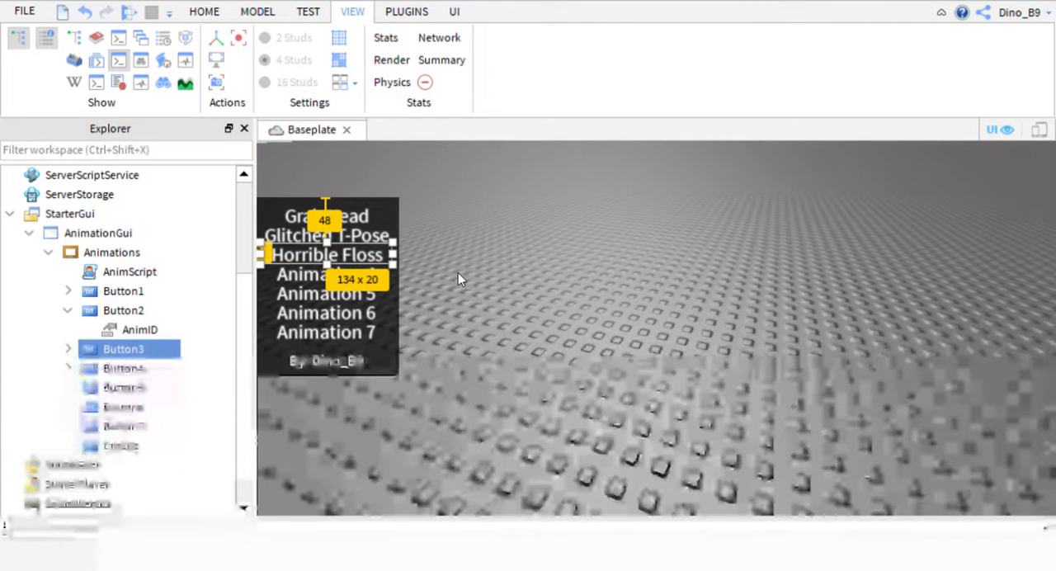
click(505, 107)
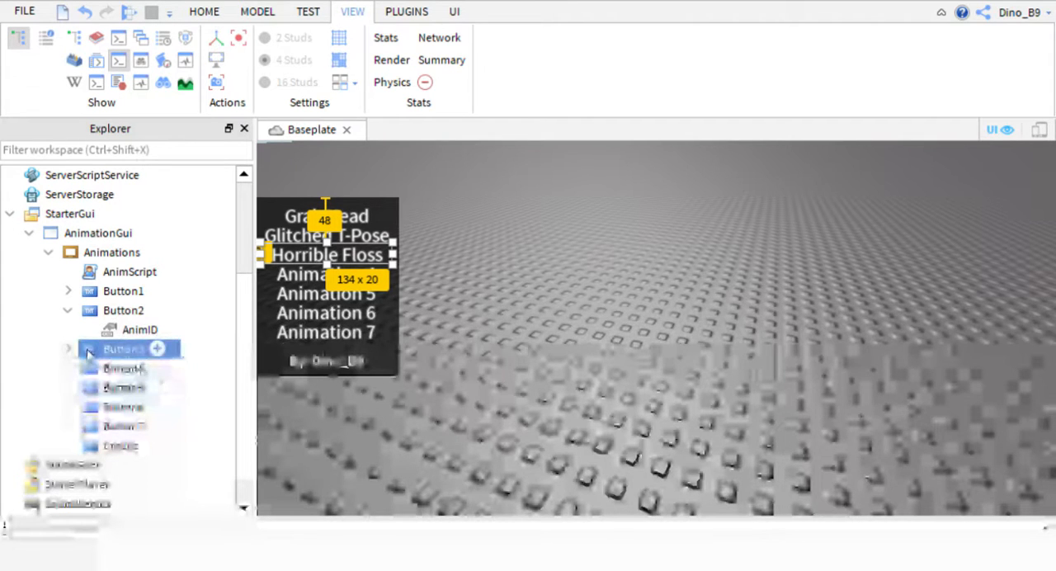
Expand Button3 and show the properties of its AnimID value.
click(69, 349)
click(137, 367)
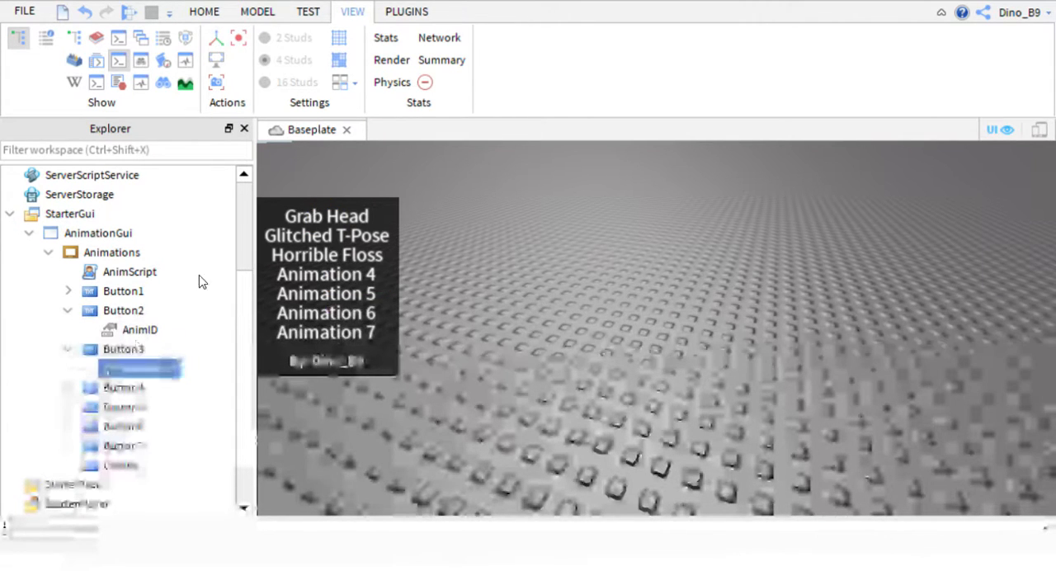
click(45, 39)
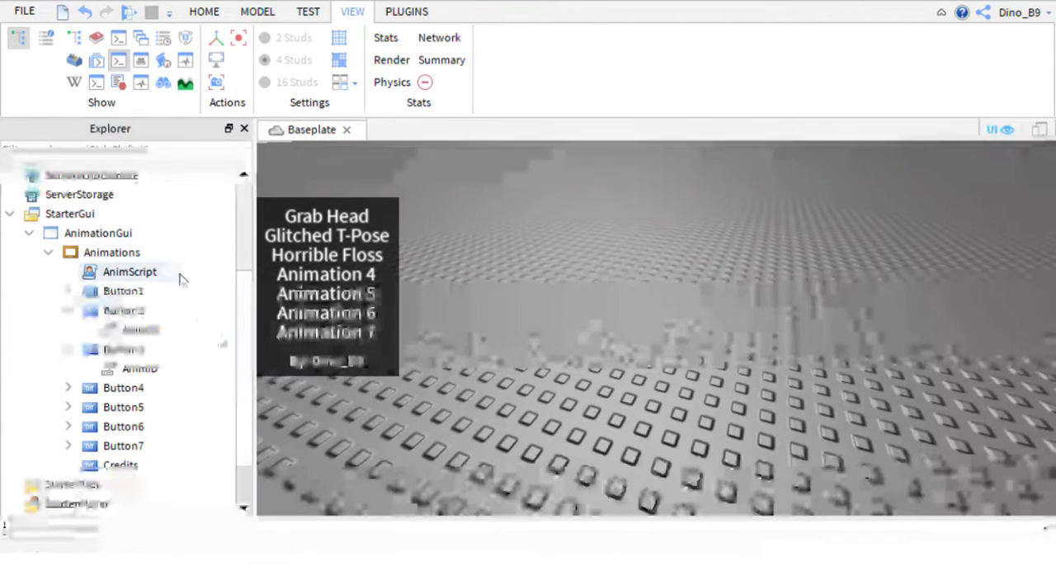
scroll(247, 297, down, 1)
click(124, 350)
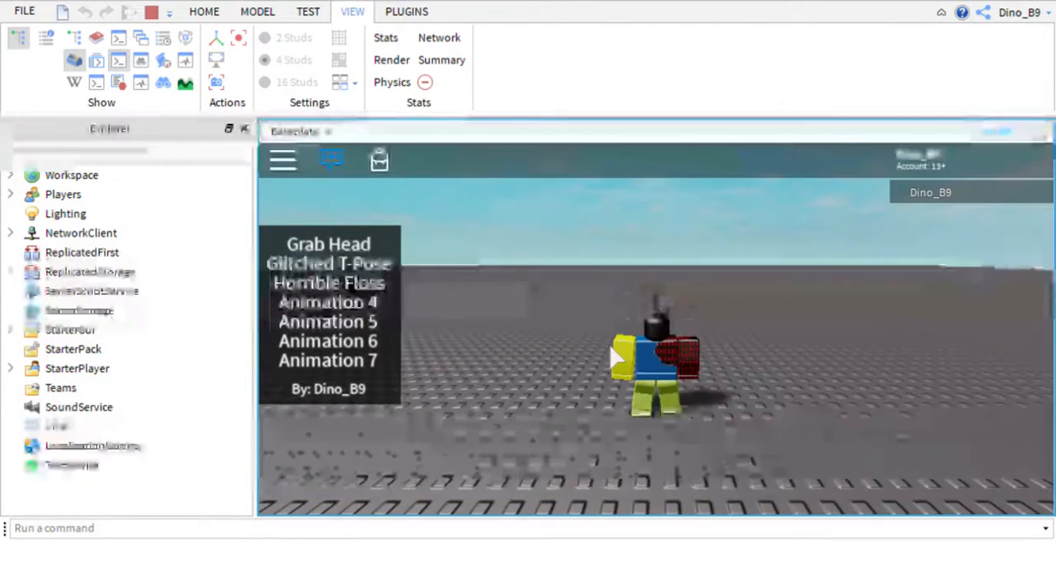
Make the character jump in the playtest with the edited animation menu and stop the playtest.
right_drag(738, 316, 739, 317)
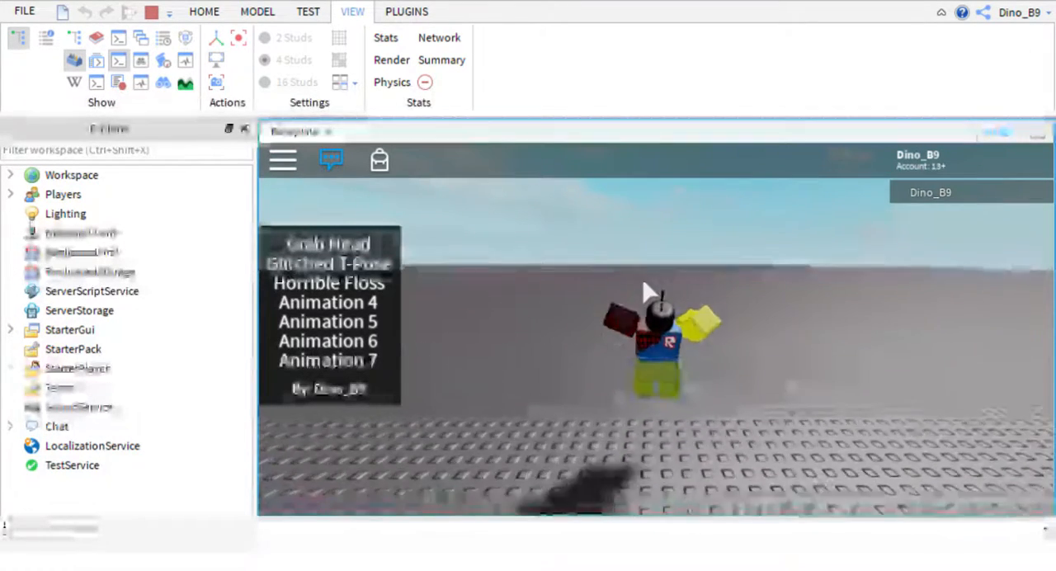
key(space)
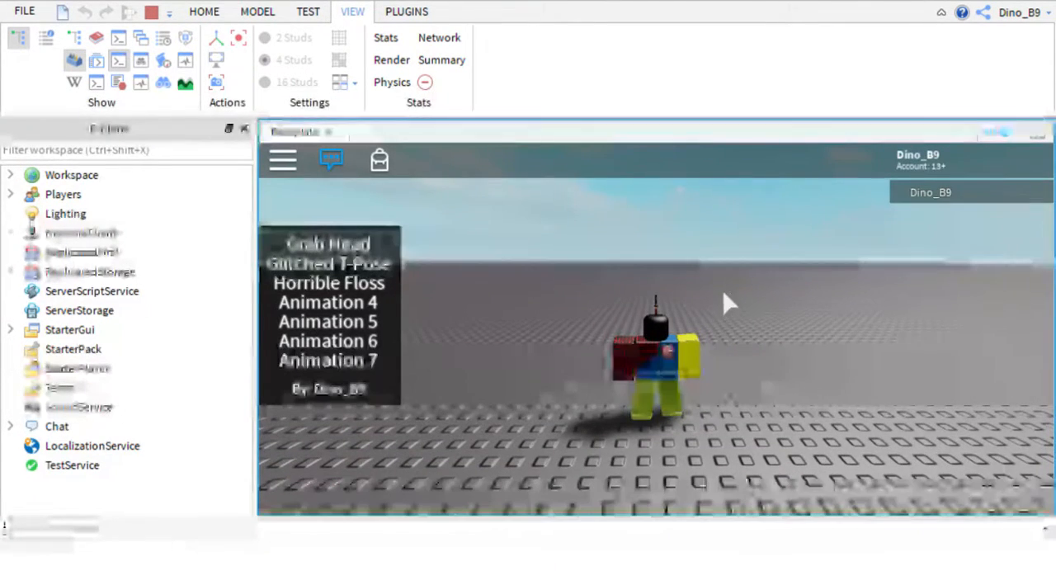
click(158, 14)
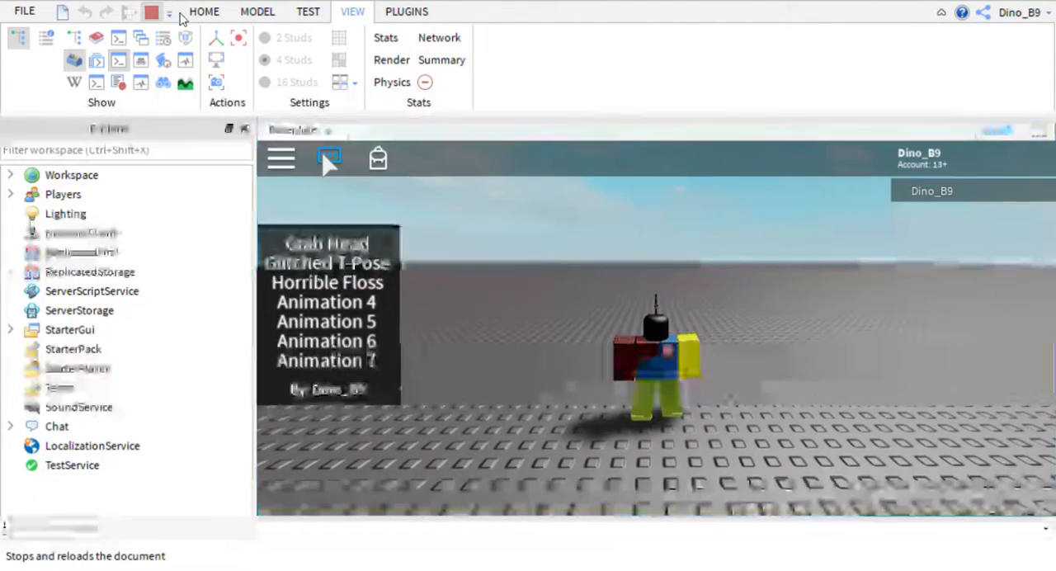